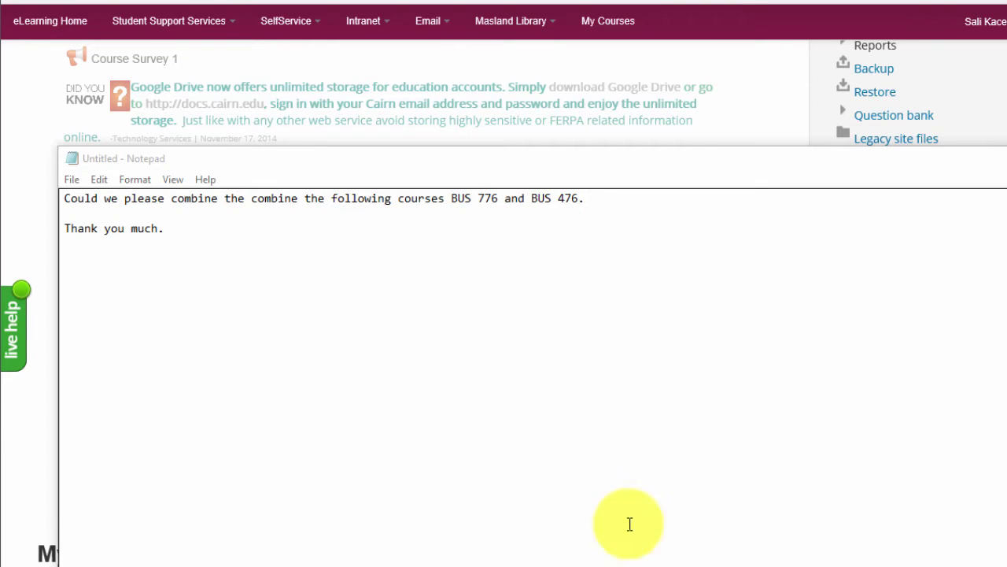
Step: Review the BUS 776 and BUS 476 course codes in the request note, then minimize Notepad
left_click_drag(499, 197, 449, 195)
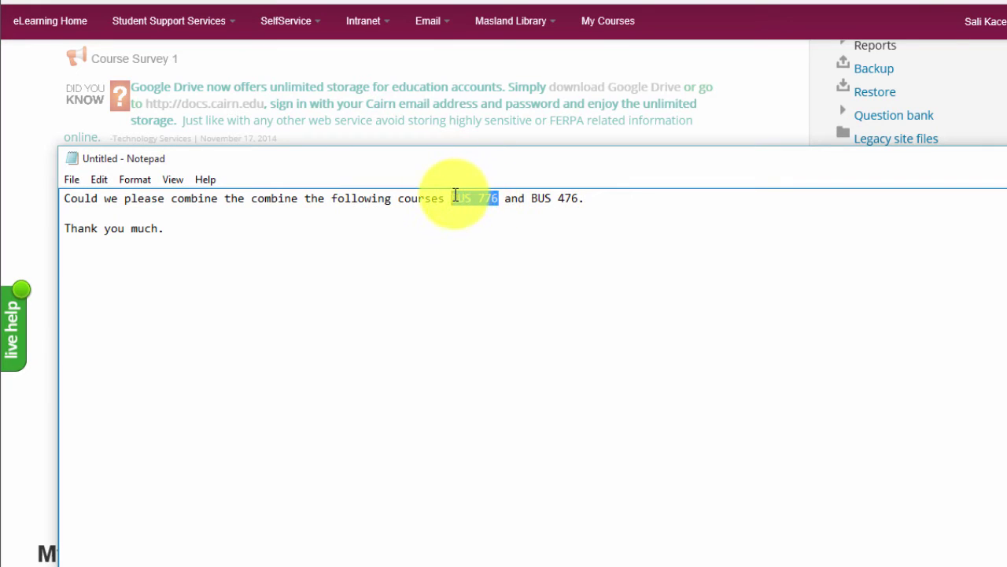
left_click(573, 202)
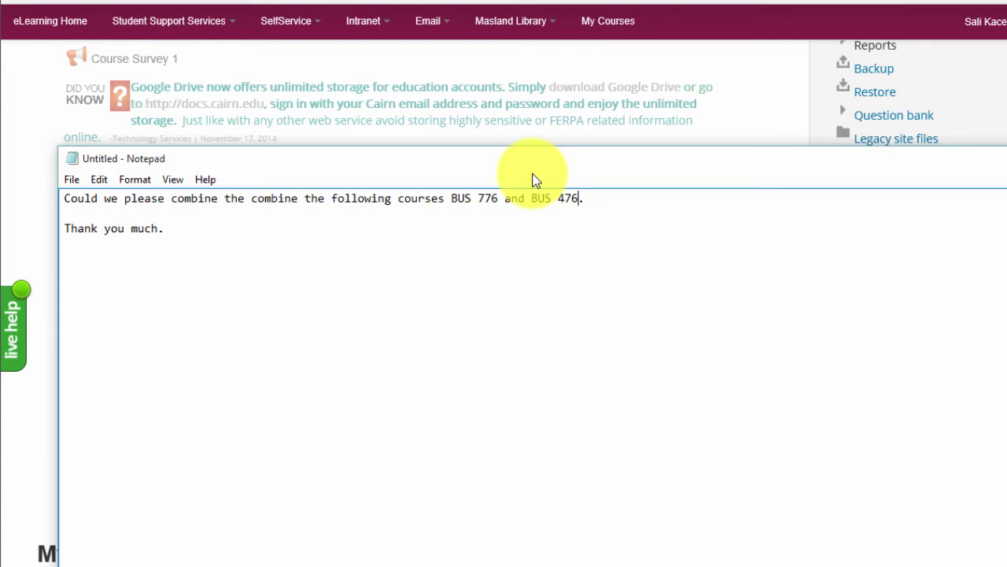
left_click(579, 198)
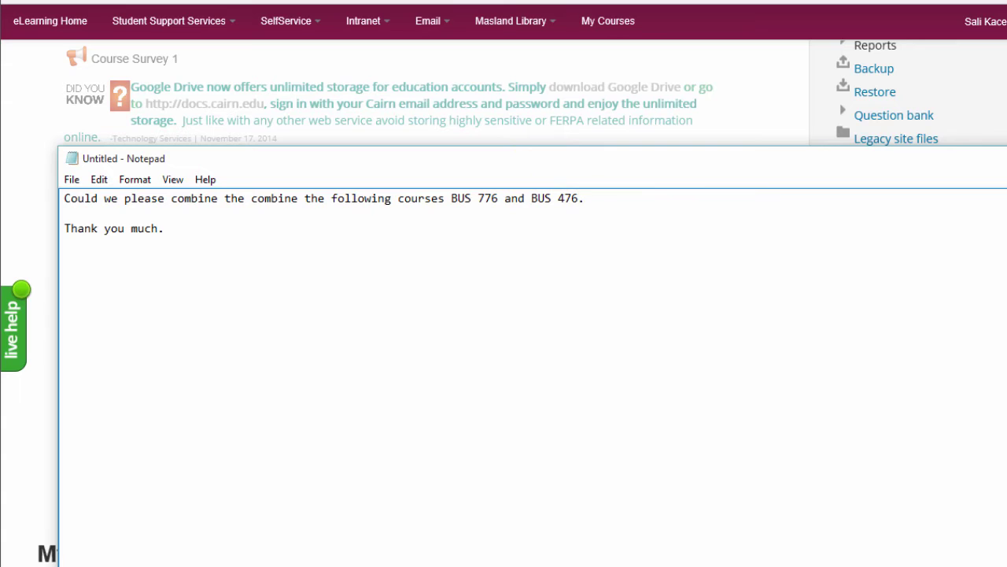
key("super+Down")
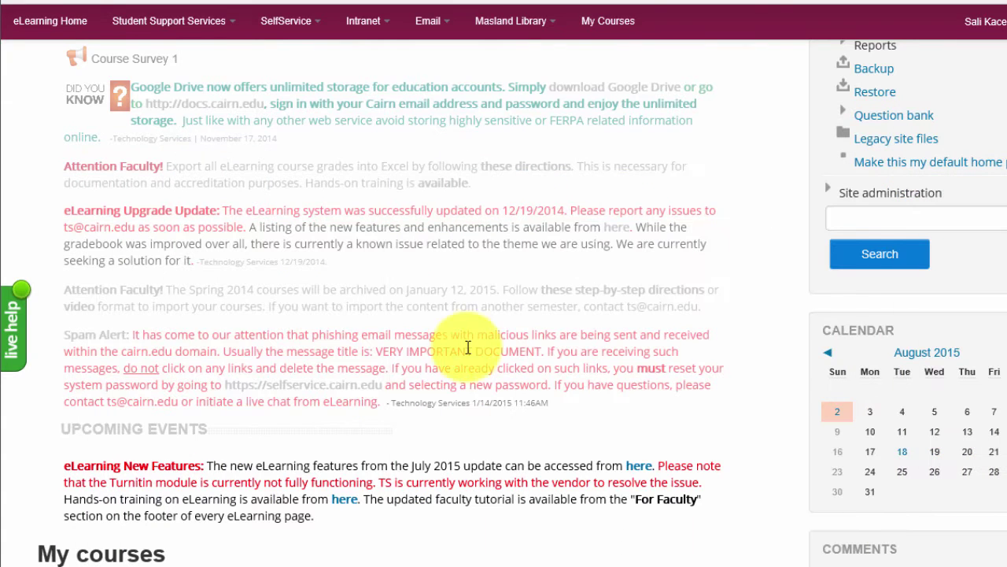
Step: Search the eLearning courses for bus_776 from the home page search box
scroll(704, 436, "down", 3)
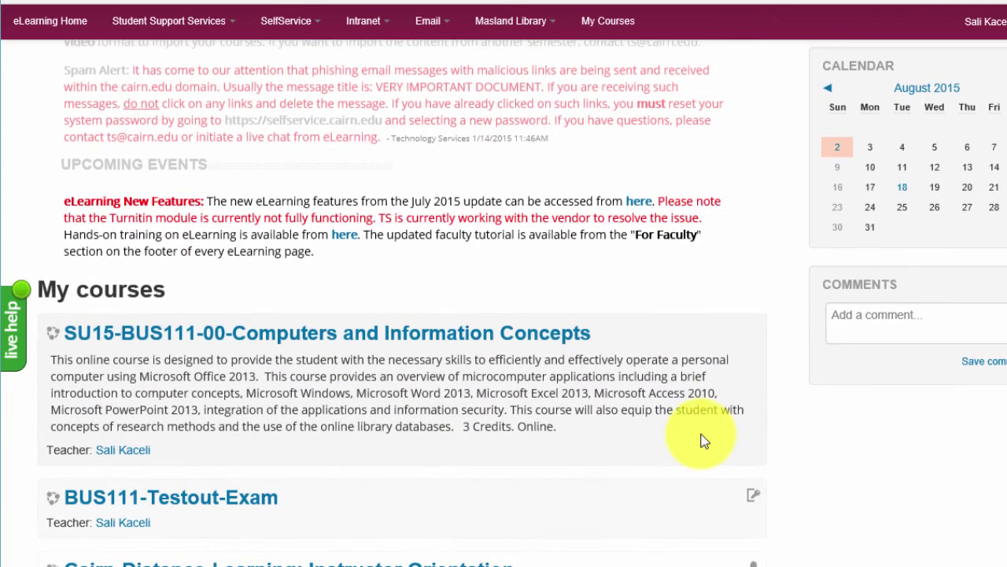
scroll(636, 434, "down", 15)
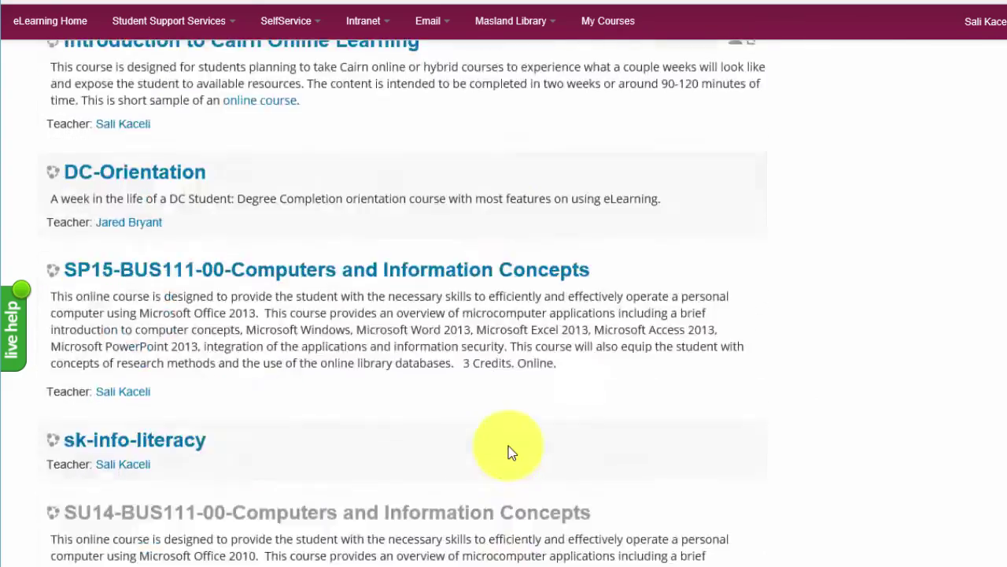
scroll(509, 452, "down", 10)
left_click(520, 467)
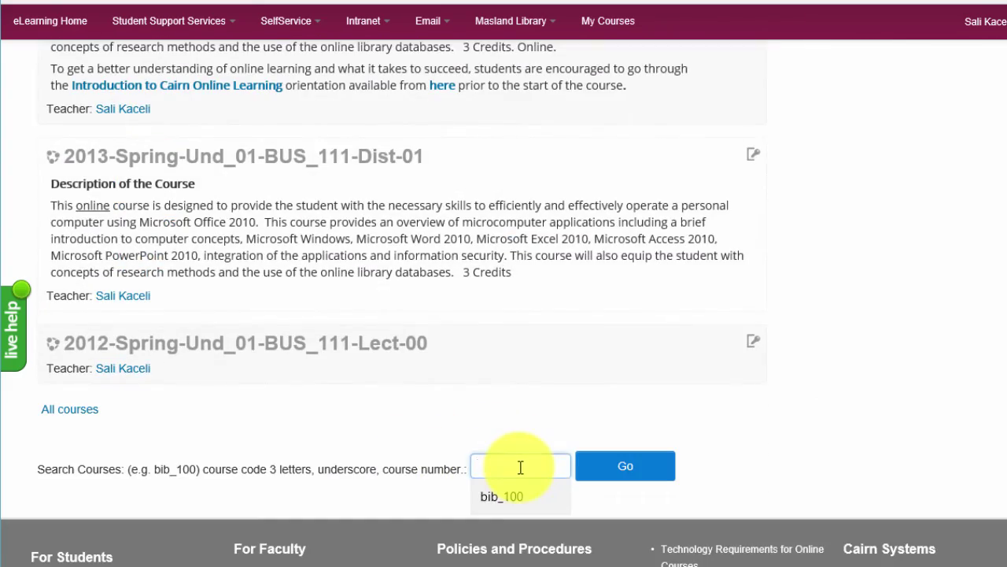
type("bus")
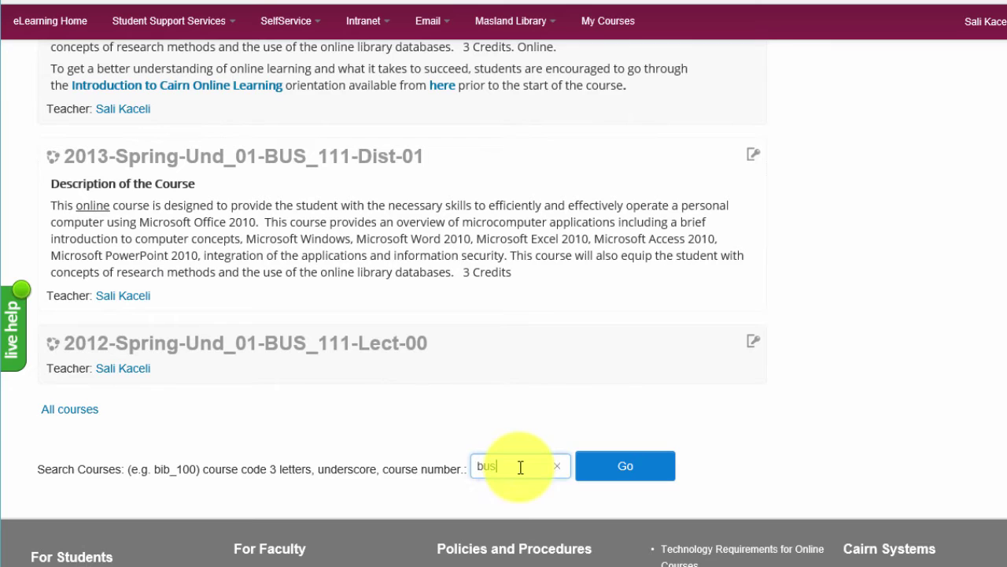
type("_")
type("770")
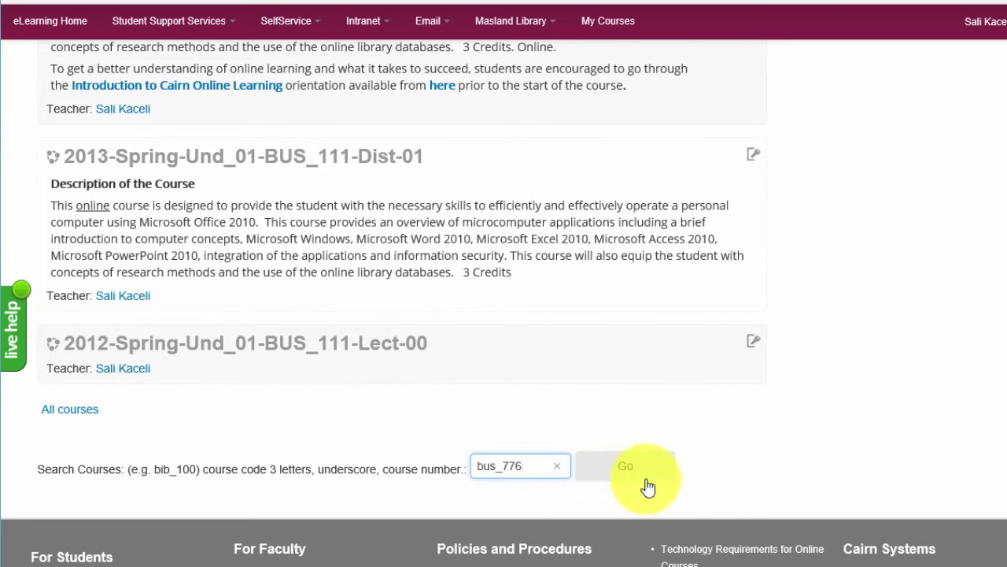
left_click(623, 470)
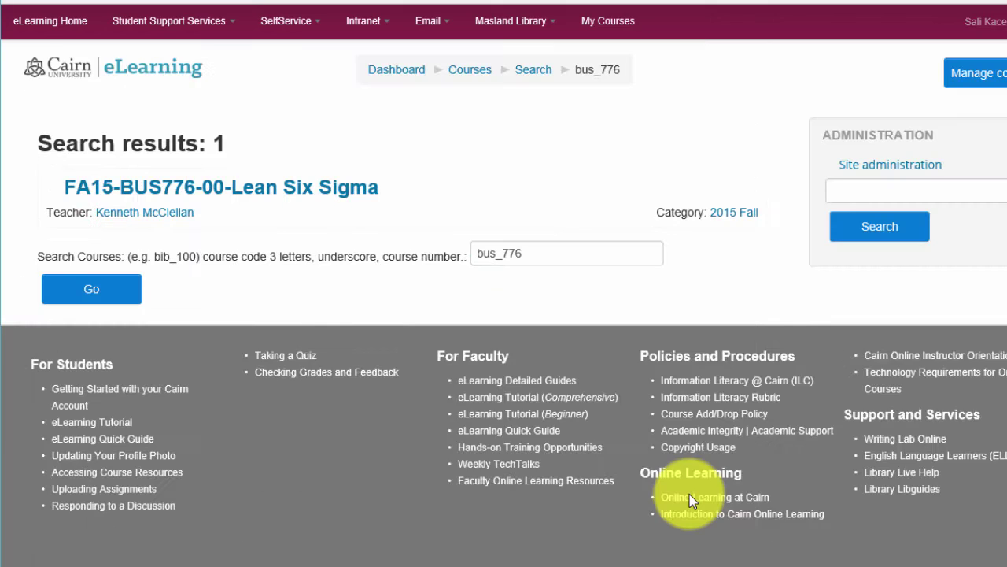
Step: Open FA15-BUS776-00-Lean Six Sigma and go to its Enrolment methods page under Users
left_click(256, 189)
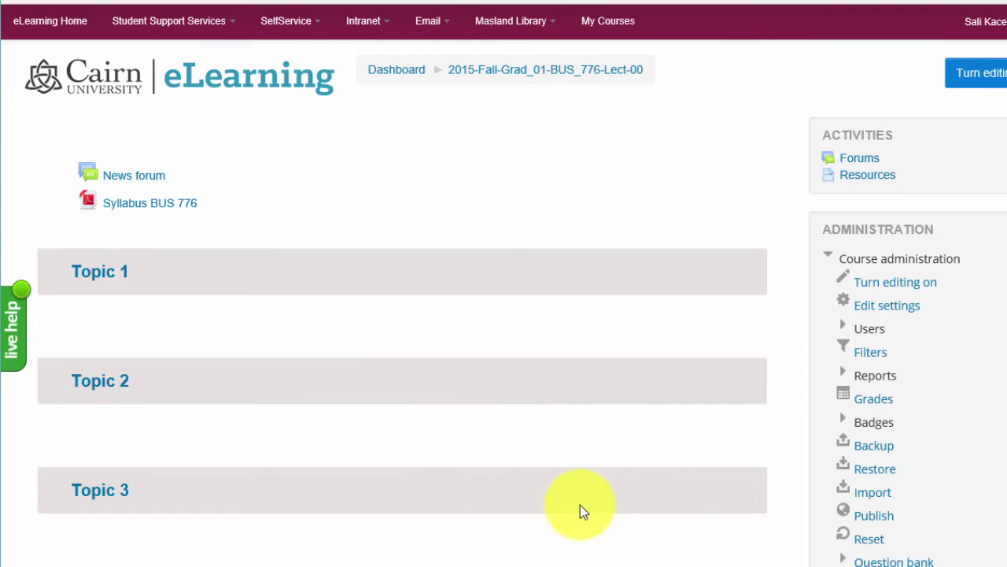
left_click(870, 337)
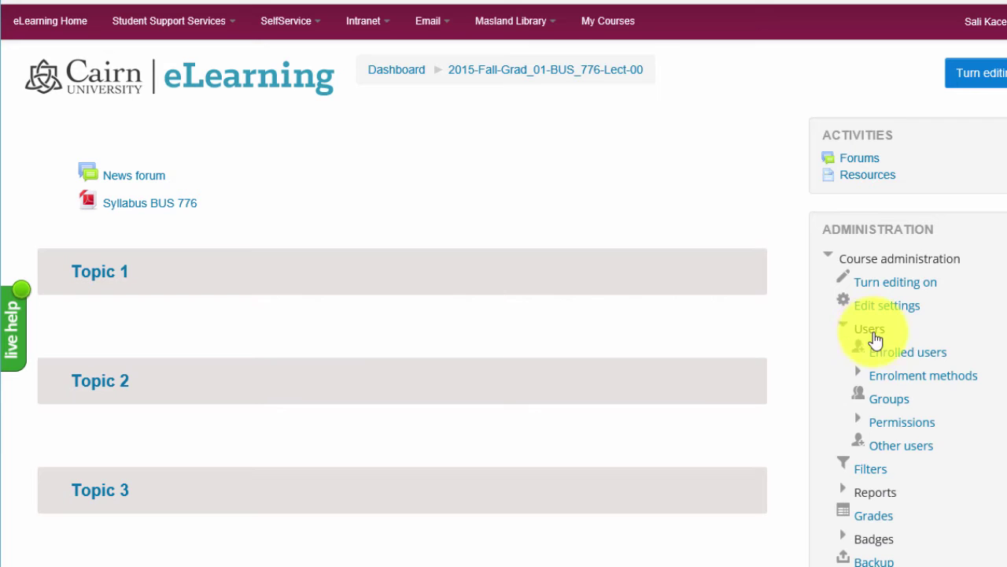
left_click(898, 379)
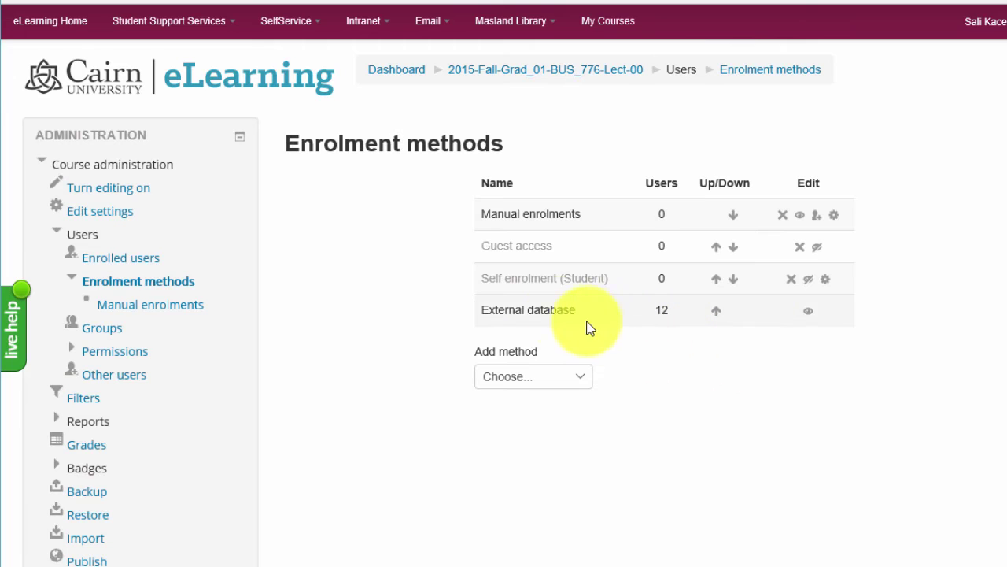
Step: Choose Course meta link from the Add method dropdown
left_click(505, 379)
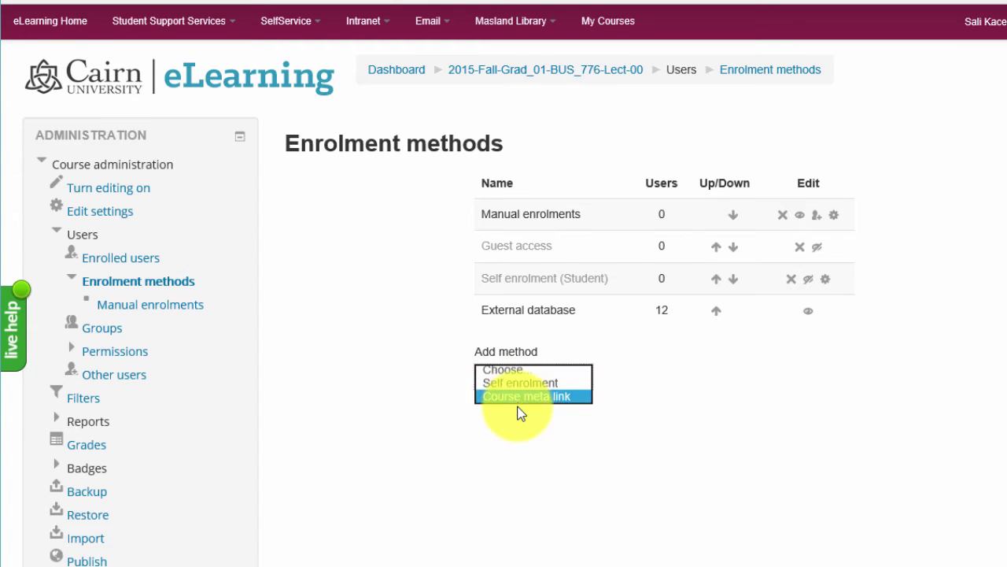
left_click(521, 403)
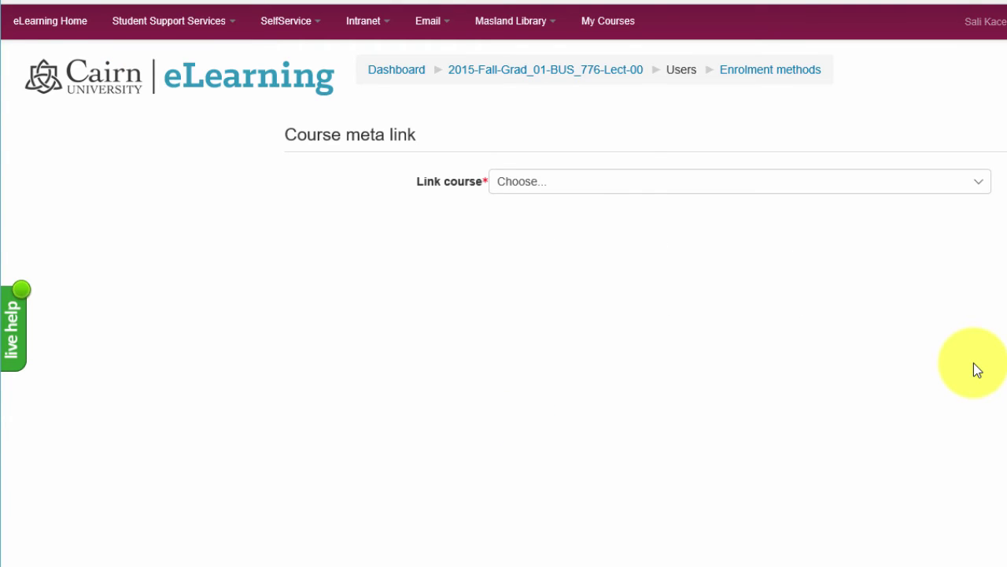
Step: Select FA15-BUS476-00-Lean Six Sigma as the Link course
left_click(598, 181)
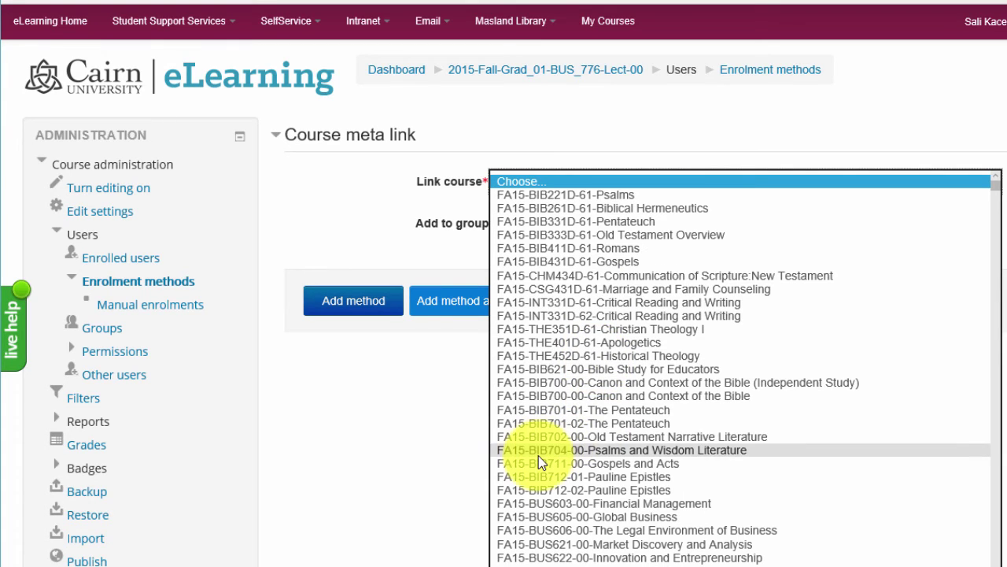
scroll(542, 463, "down", 3)
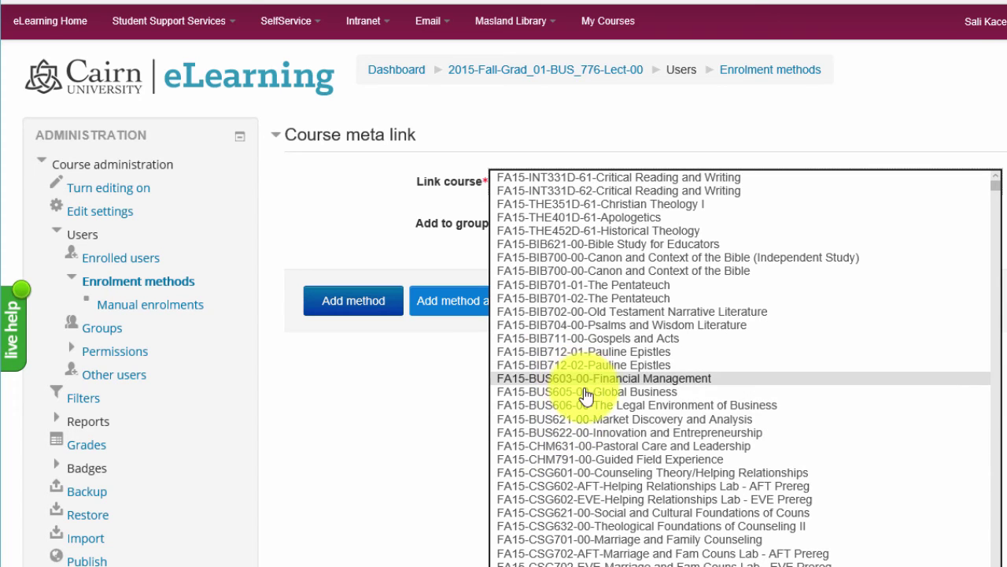
scroll(592, 416, "down", 5)
scroll(595, 404, "up", 4)
scroll(595, 418, "down", 10)
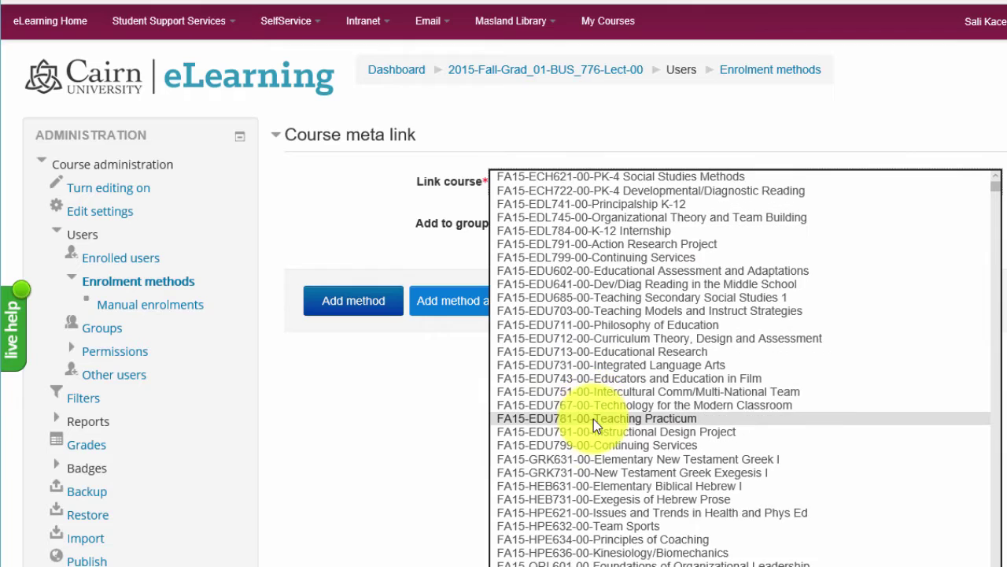
scroll(593, 419, "down", 7)
scroll(583, 418, "down", 2)
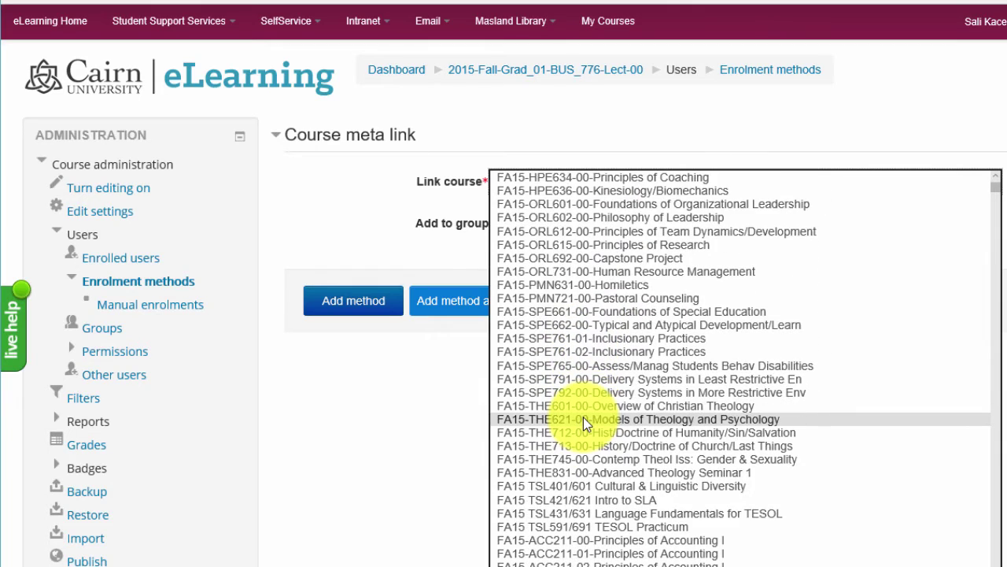
scroll(585, 426, "down", 19)
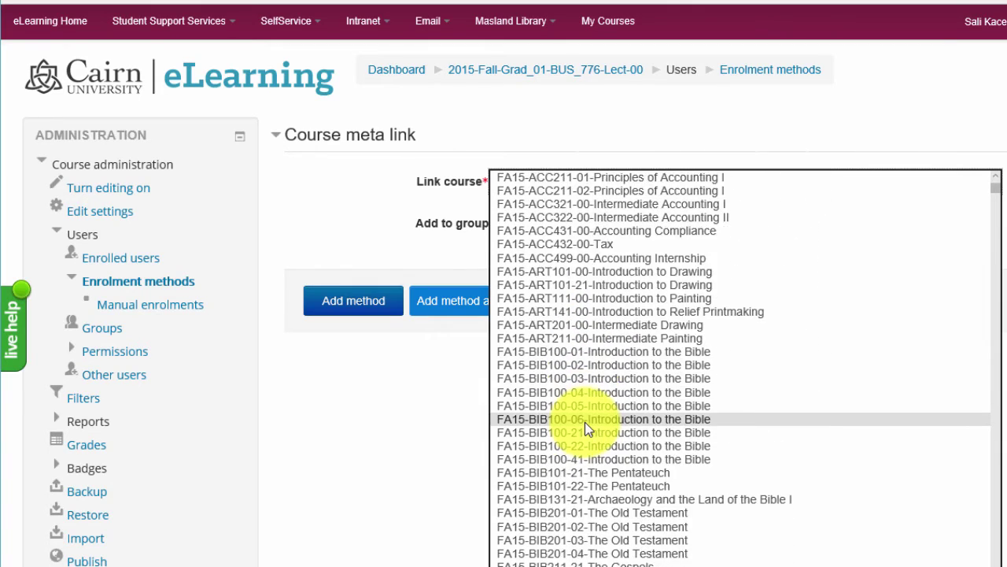
scroll(584, 423, "down", 9)
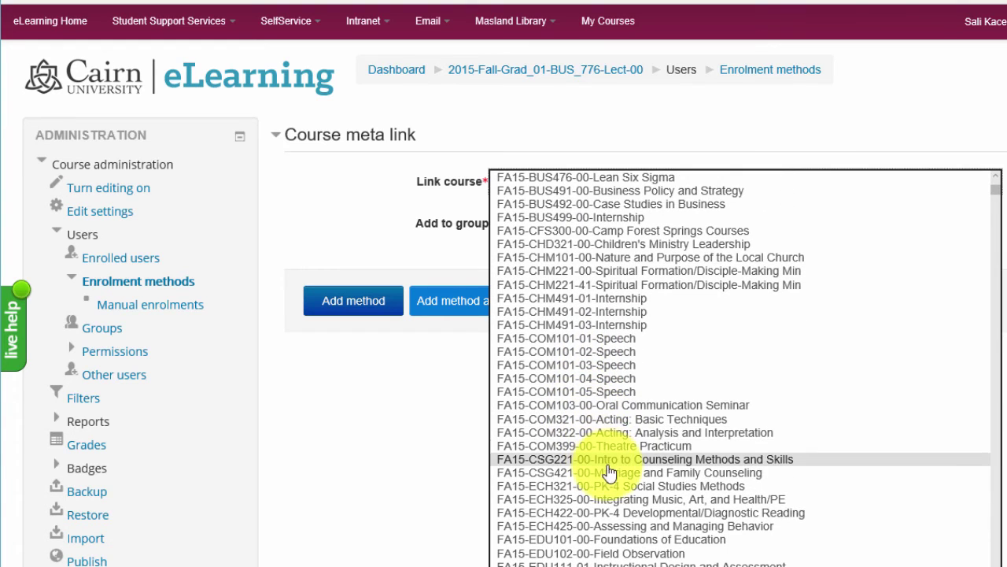
left_click(409, 498)
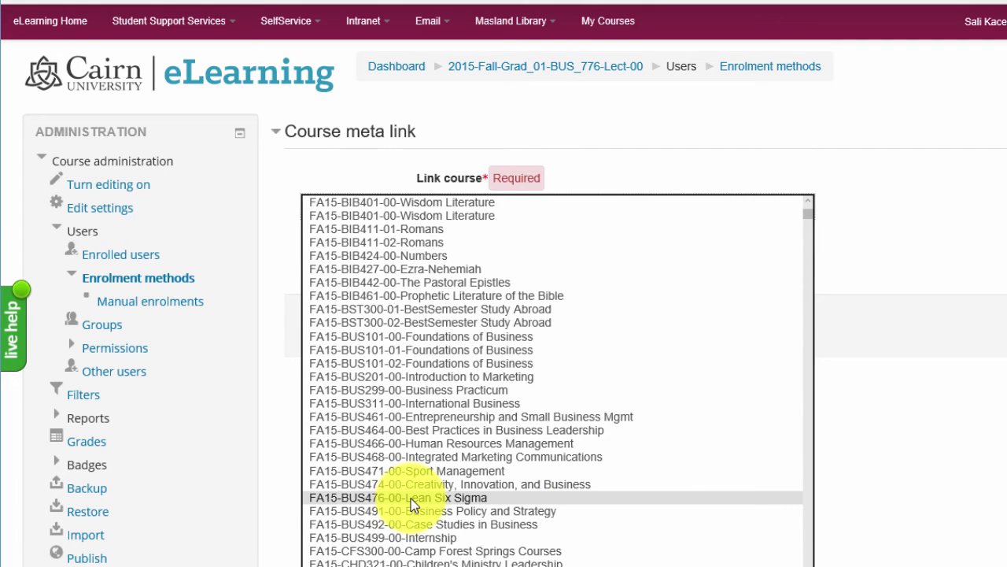
left_click(325, 500)
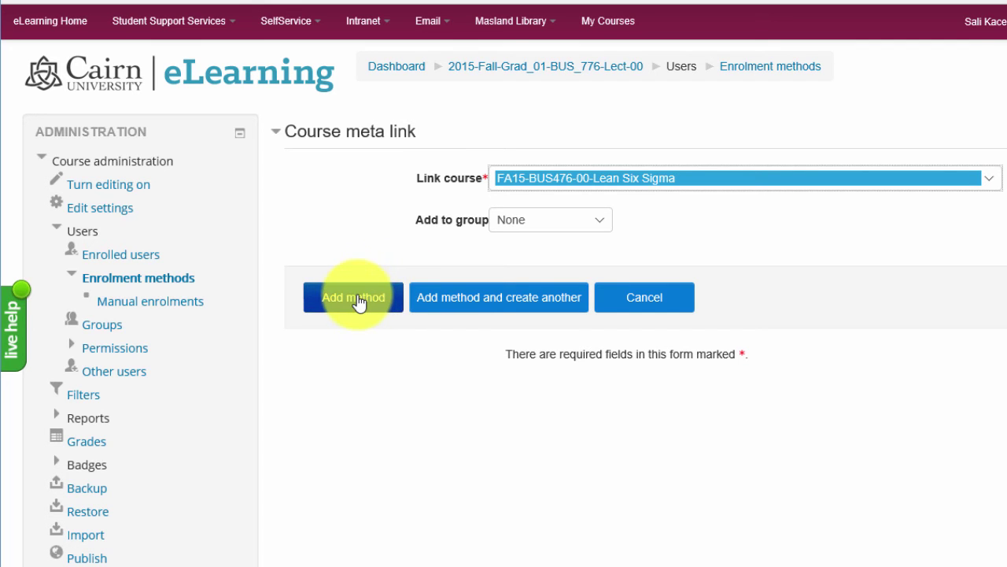
Step: Add the meta link and verify the new BUS476 Course meta link row showing 20 users
left_click(353, 260)
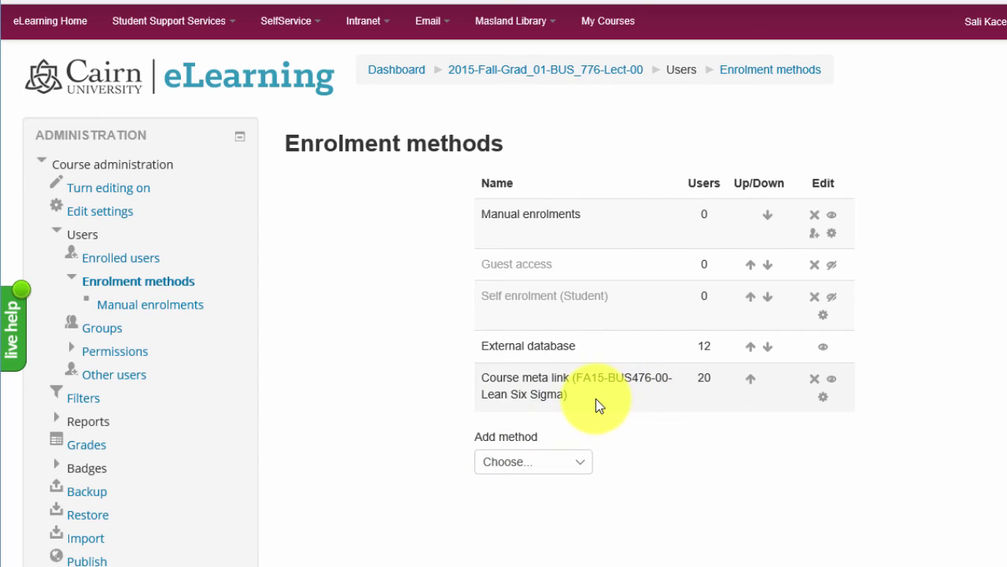
left_click_drag(481, 377, 572, 378)
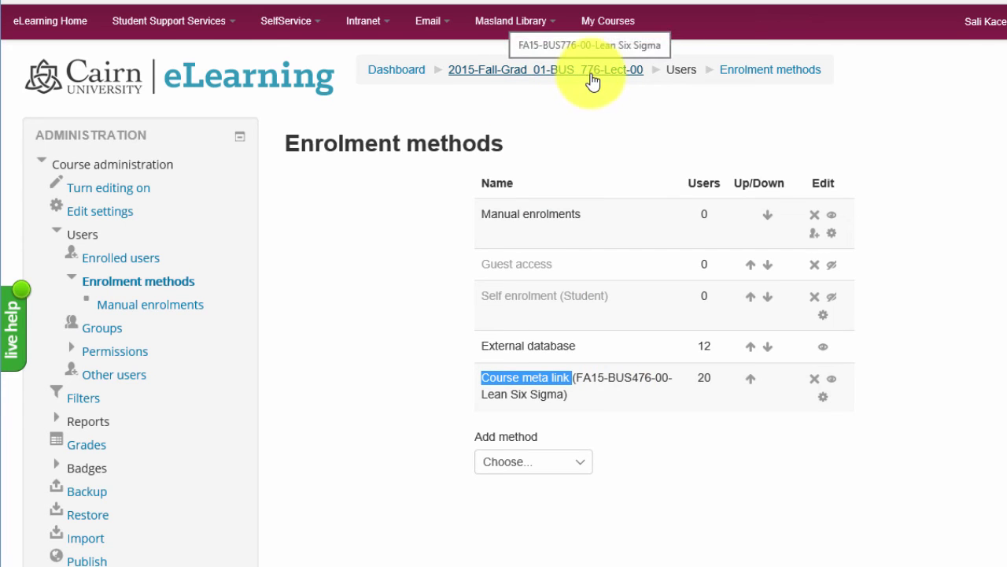
left_click_drag(652, 377, 632, 378)
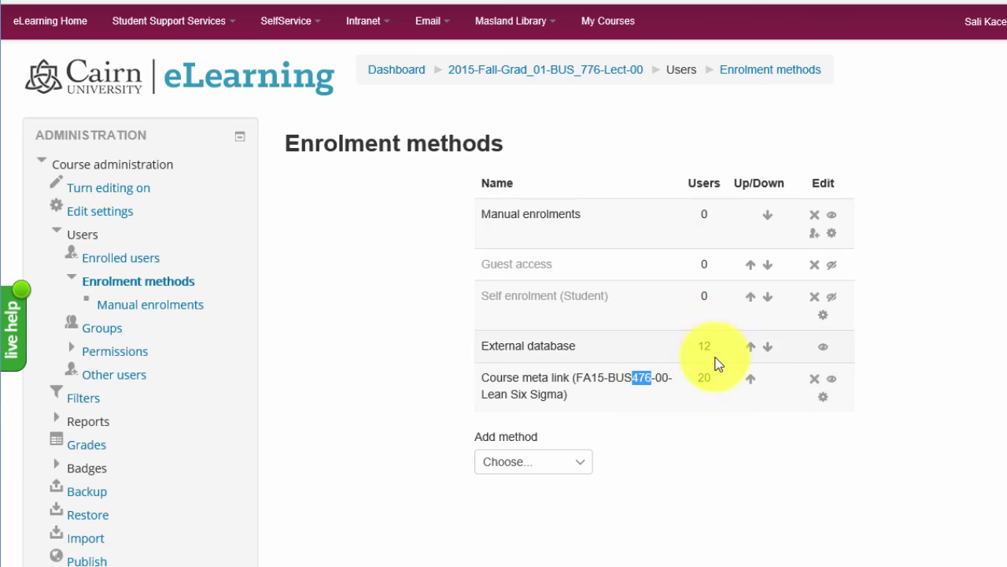
double_click(702, 379)
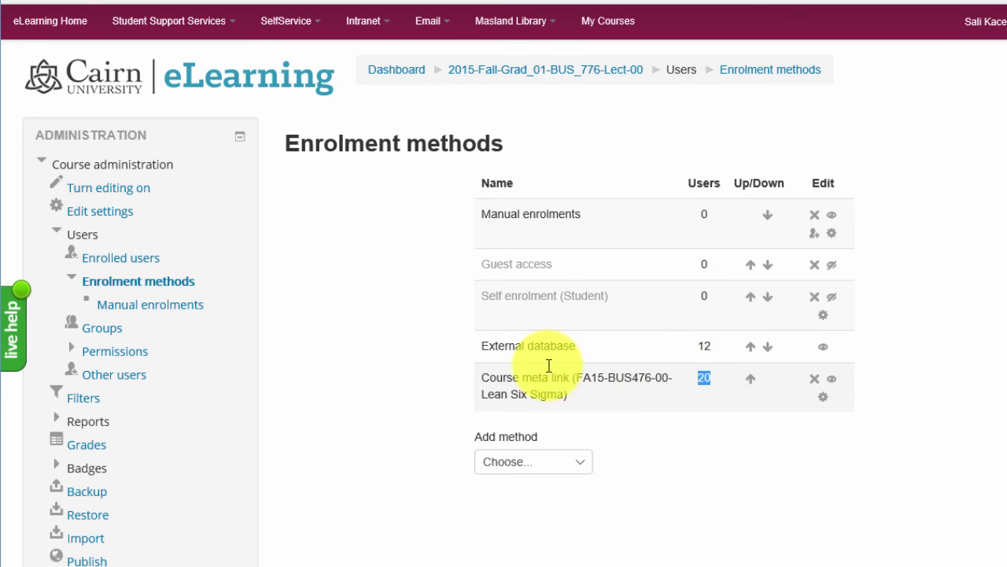
left_click(370, 326)
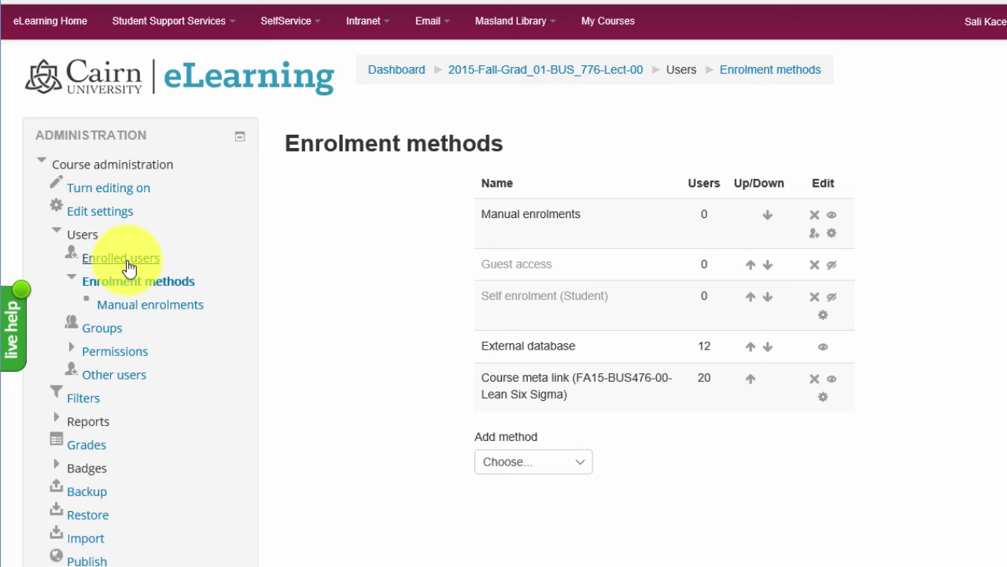
triple_click(647, 378)
double_click(647, 379)
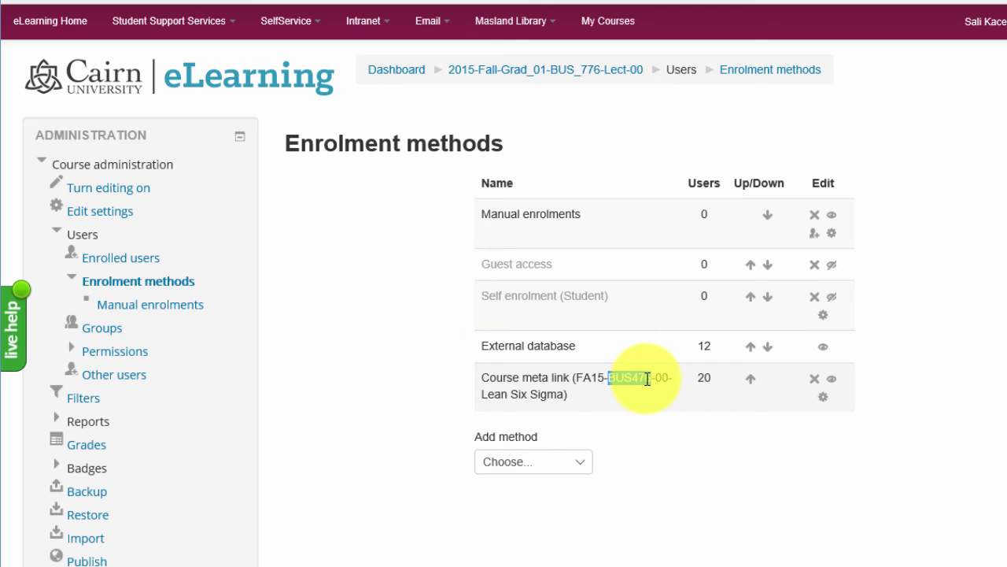
left_click(647, 379)
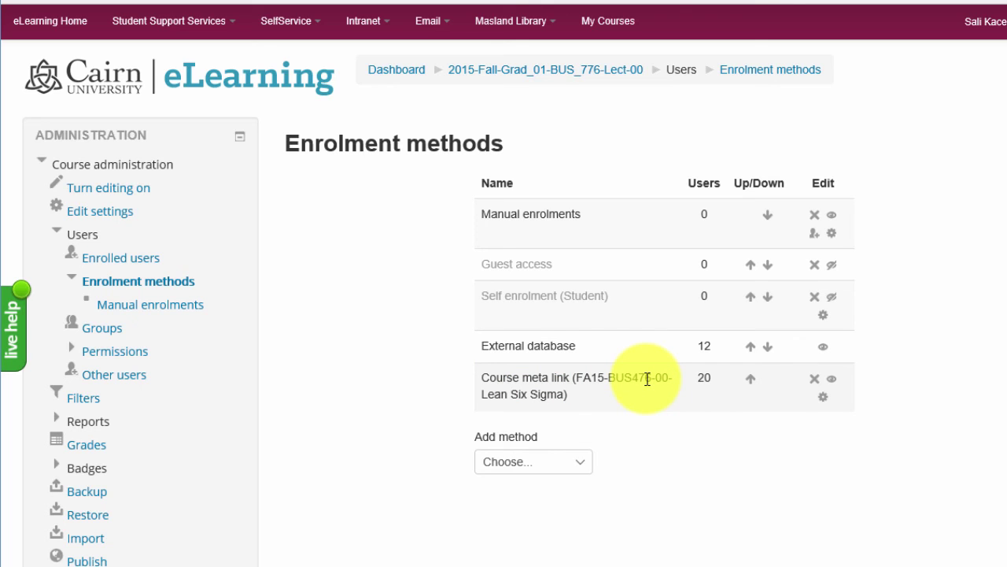